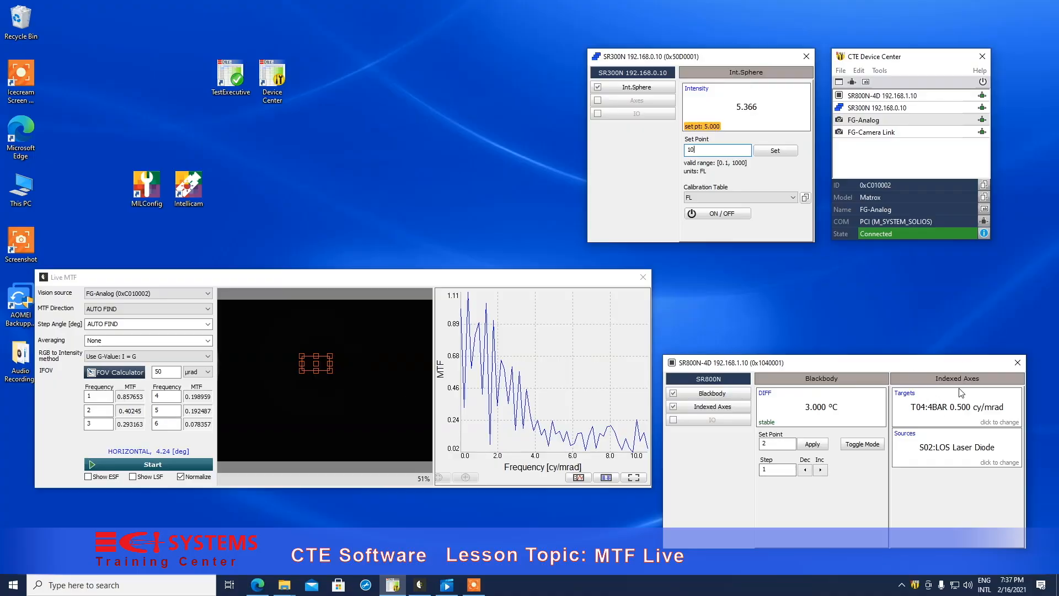
# Step: Set the SR800N-4D target to T53:STEP and its source to S03:SR300-Visible Sphere
pyautogui.click(943, 409)
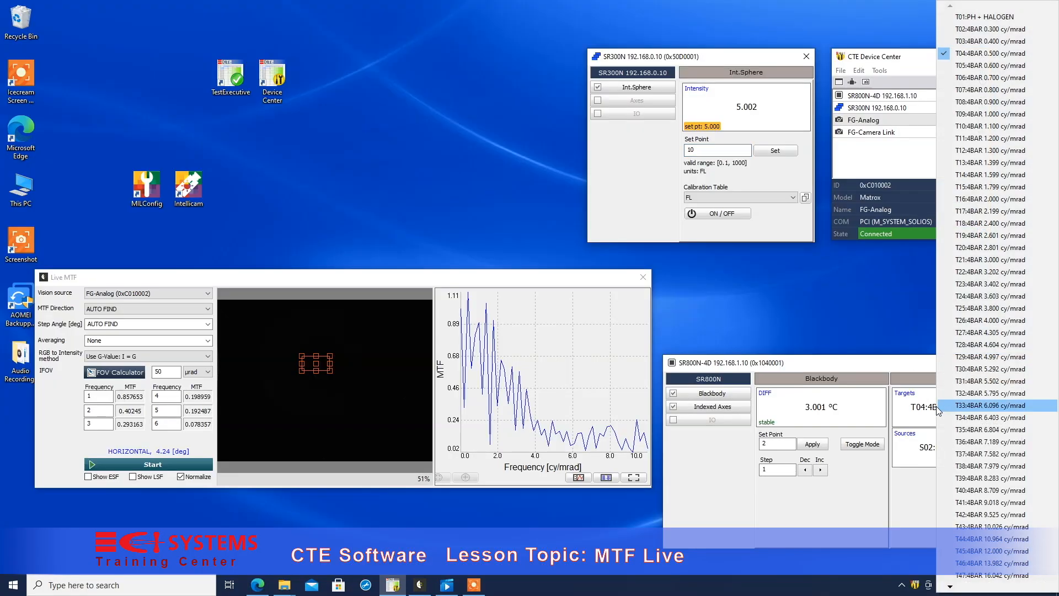
pyautogui.moveTo(952, 586)
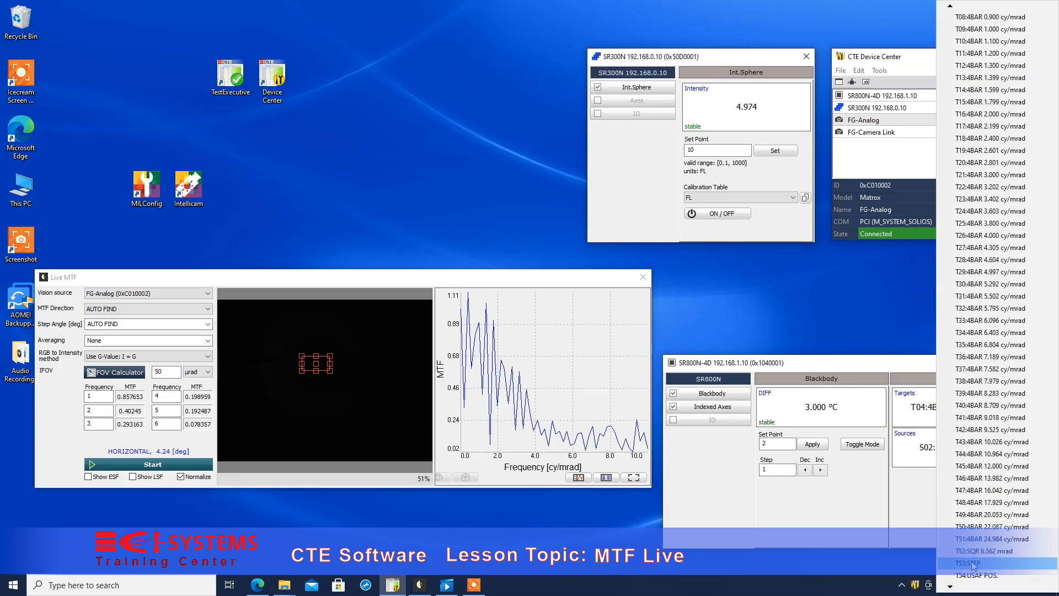
pyautogui.click(972, 563)
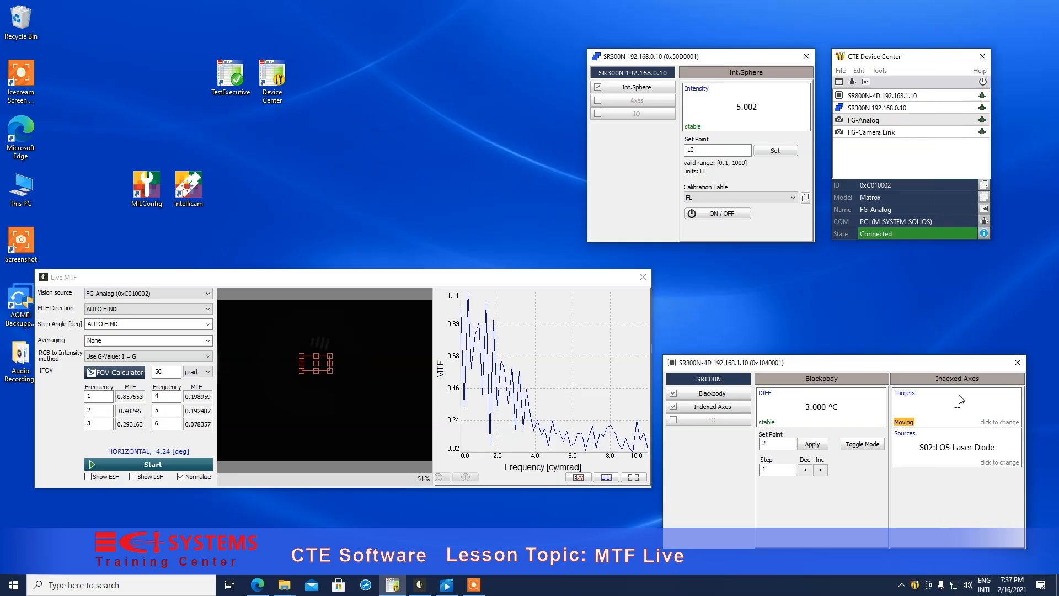
pyautogui.click(953, 448)
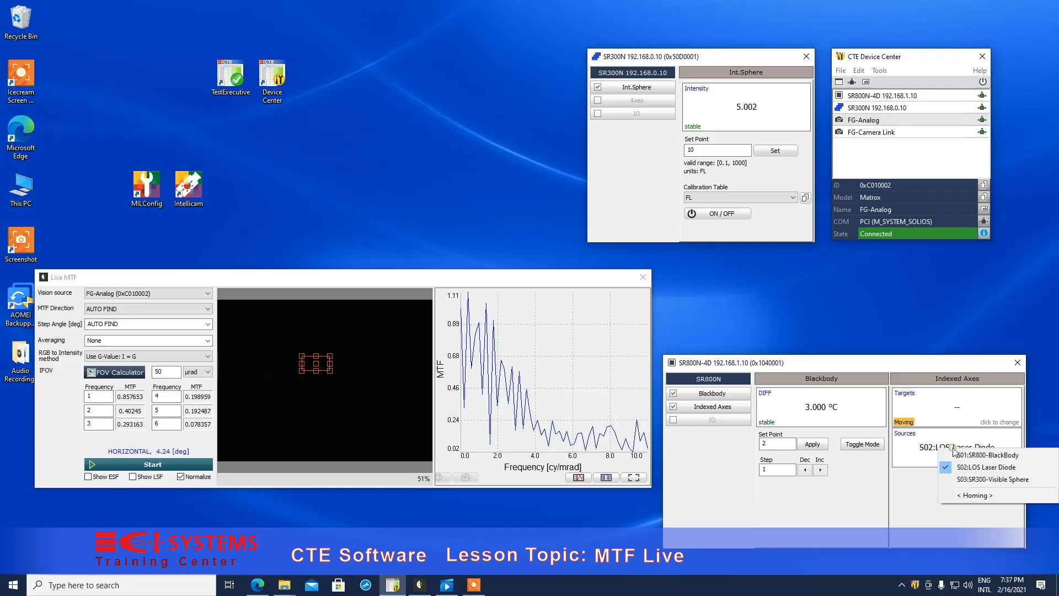
pyautogui.click(970, 480)
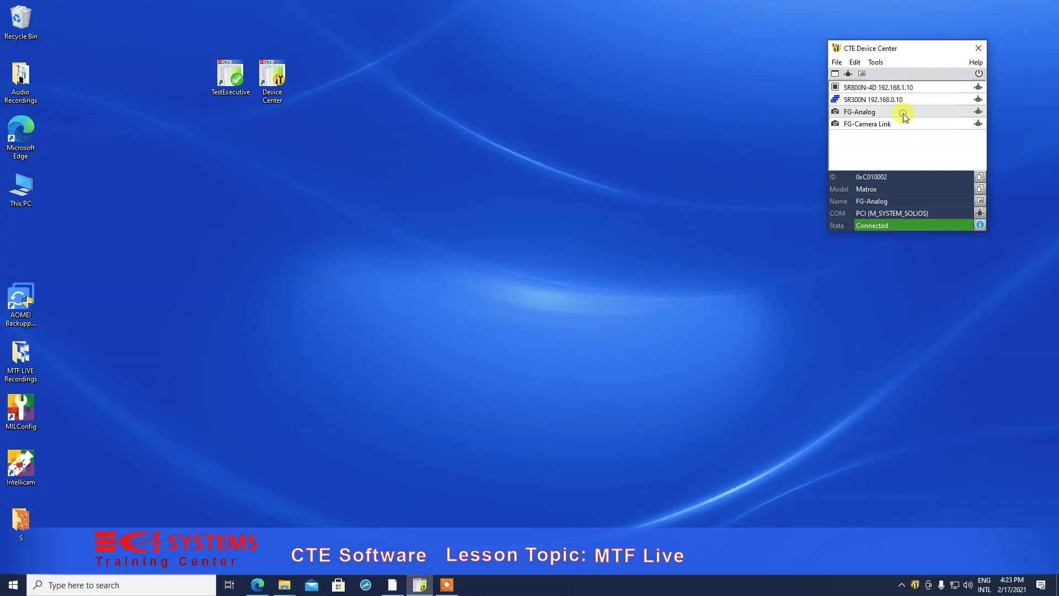
# Step: Open MTF Live for the FG-Analog camera, and close the camera's video window
pyautogui.doubleClick(903, 115)
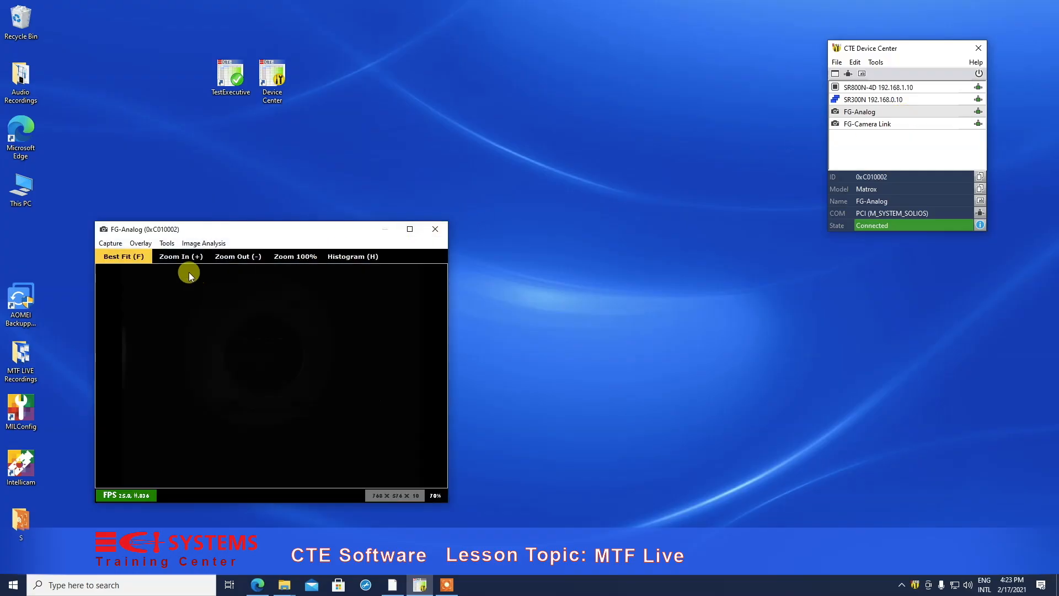
pyautogui.click(203, 245)
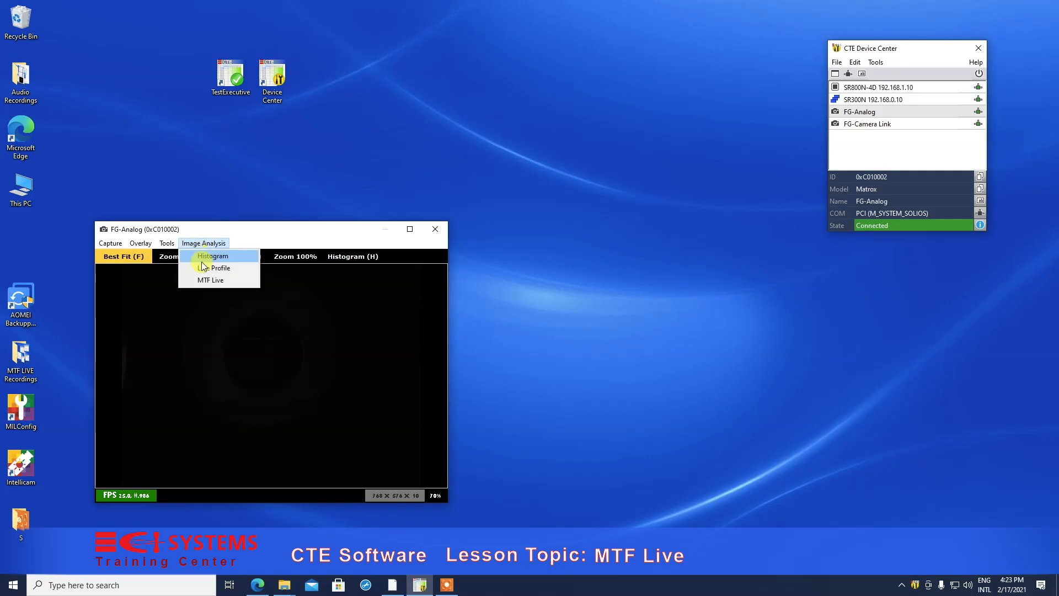
pyautogui.click(206, 283)
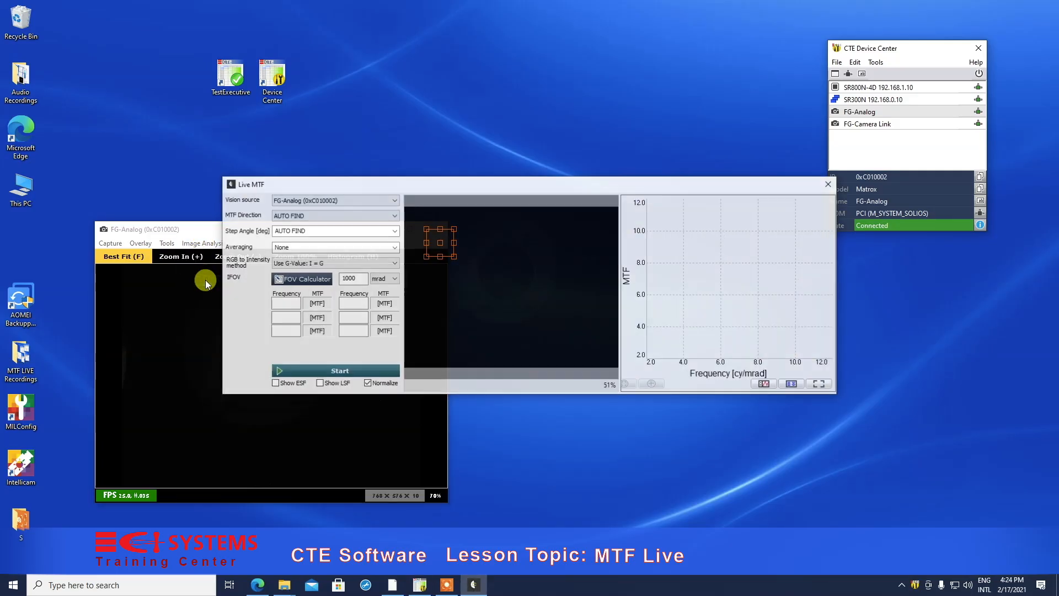
pyautogui.click(170, 237)
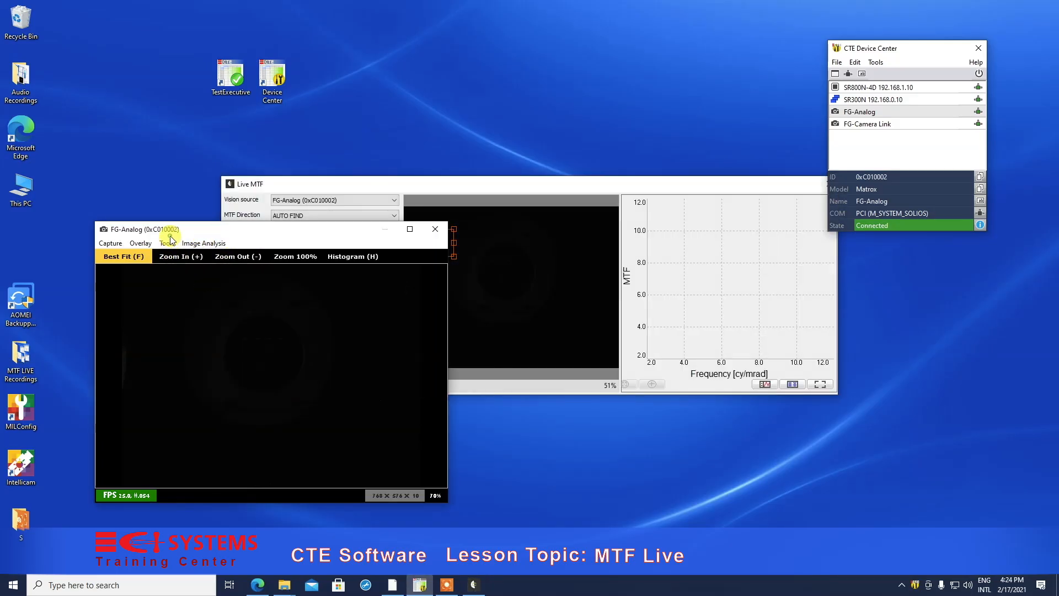
pyautogui.click(435, 229)
pyautogui.moveTo(415, 181); pyautogui.dragTo(411, 338)
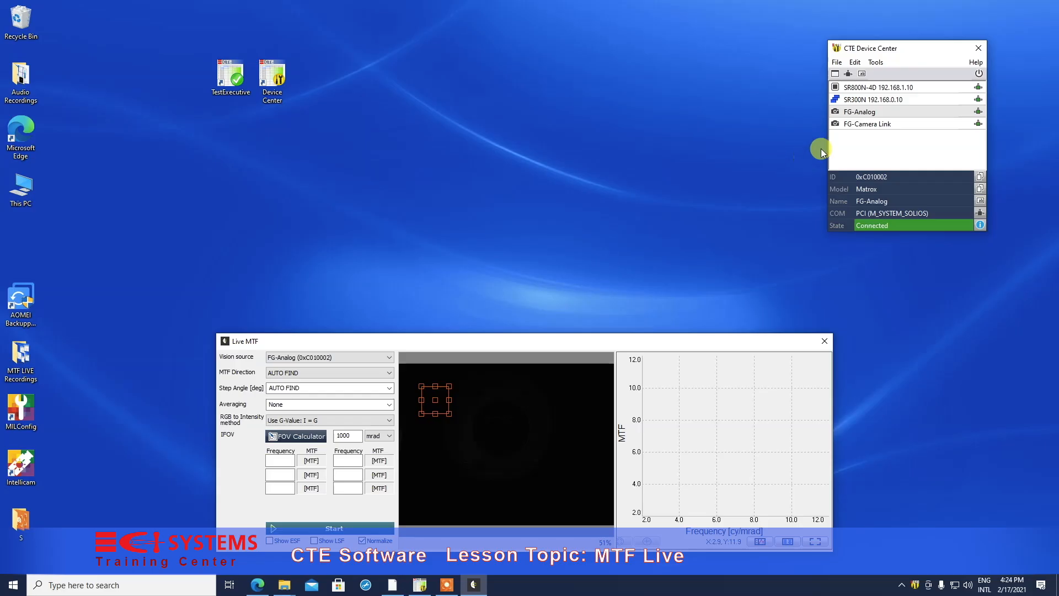
# Step: Turn on the SR300N integrating sphere and set its intensity set point to 10 FL
pyautogui.doubleClick(863, 100)
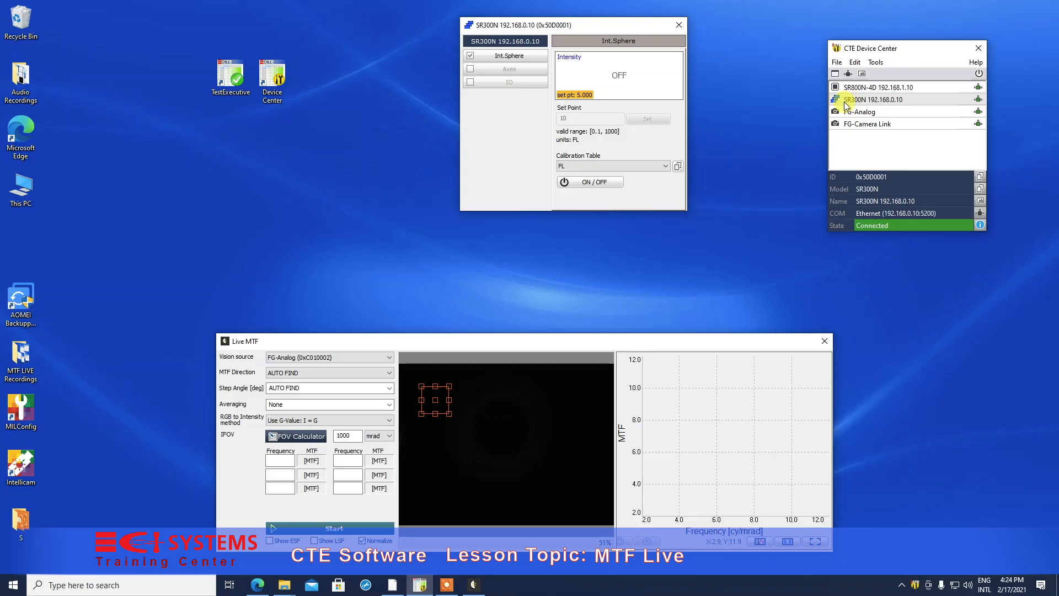
pyautogui.click(590, 183)
pyautogui.click(582, 117)
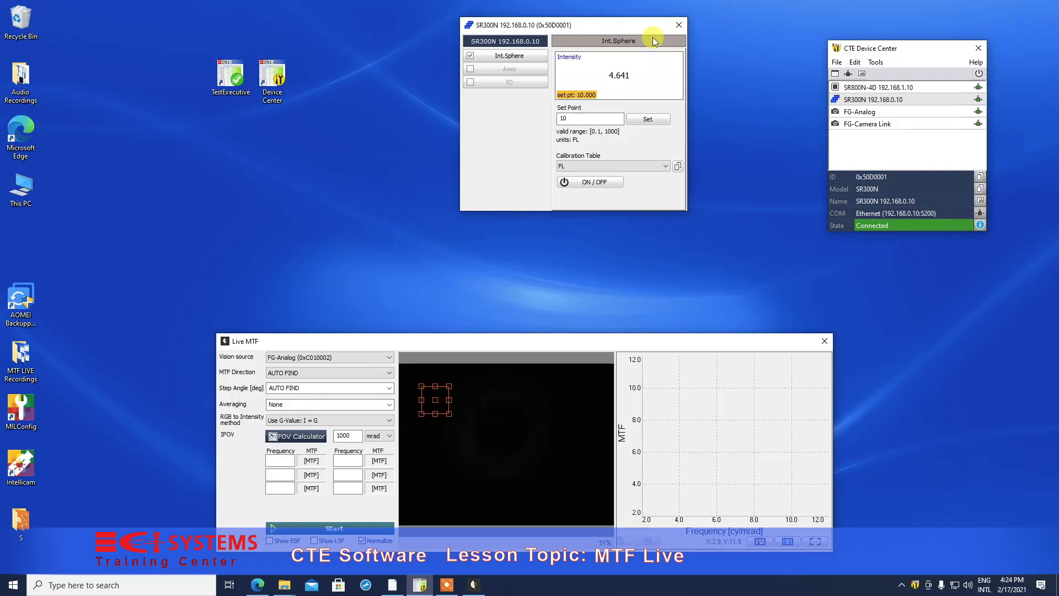
pyautogui.moveTo(610, 22); pyautogui.dragTo(715, 52)
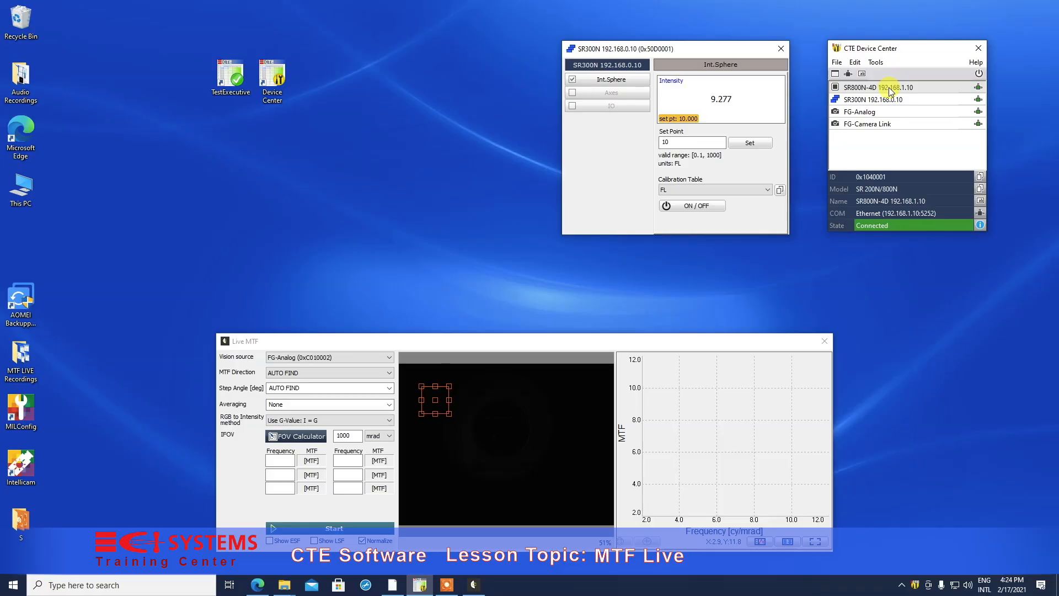
# Step: Open the SR800N-4D controls and select target T53:STEP with source S03:SR300-Visible Sphere
pyautogui.doubleClick(889, 87)
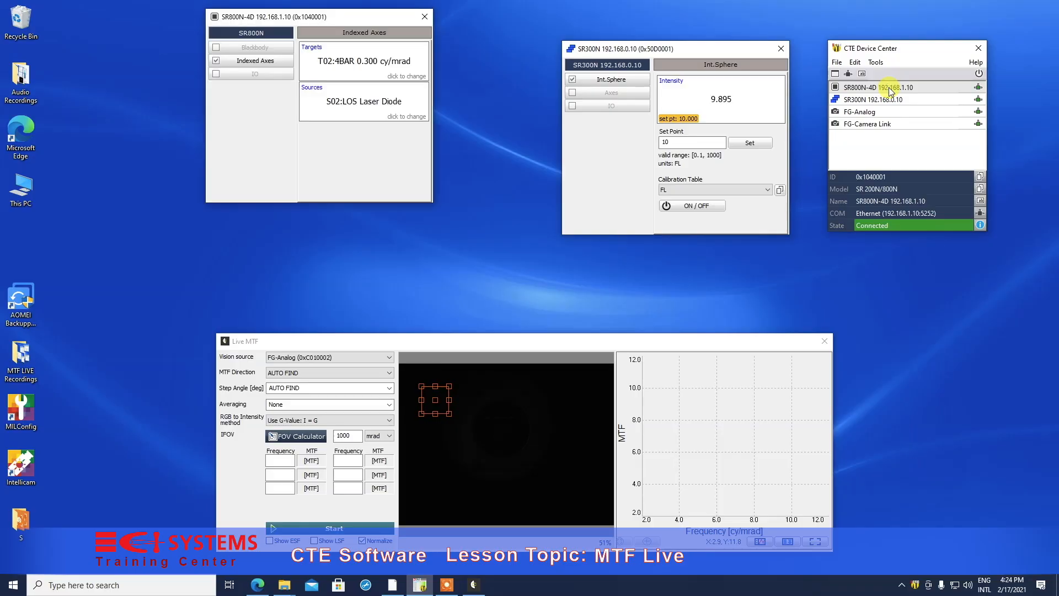
pyautogui.moveTo(382, 23); pyautogui.dragTo(472, 53)
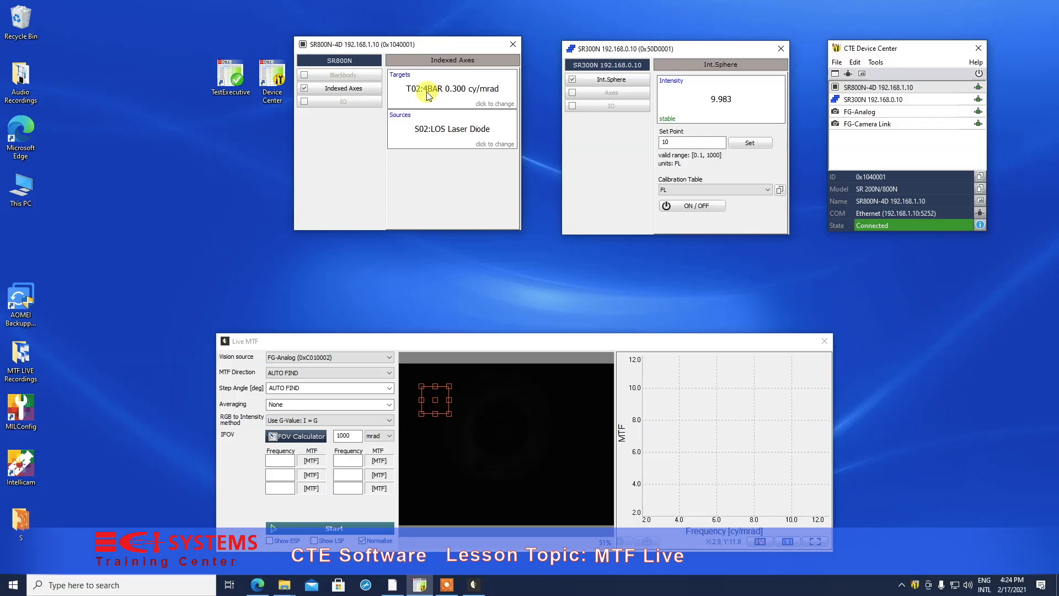
pyautogui.click(429, 96)
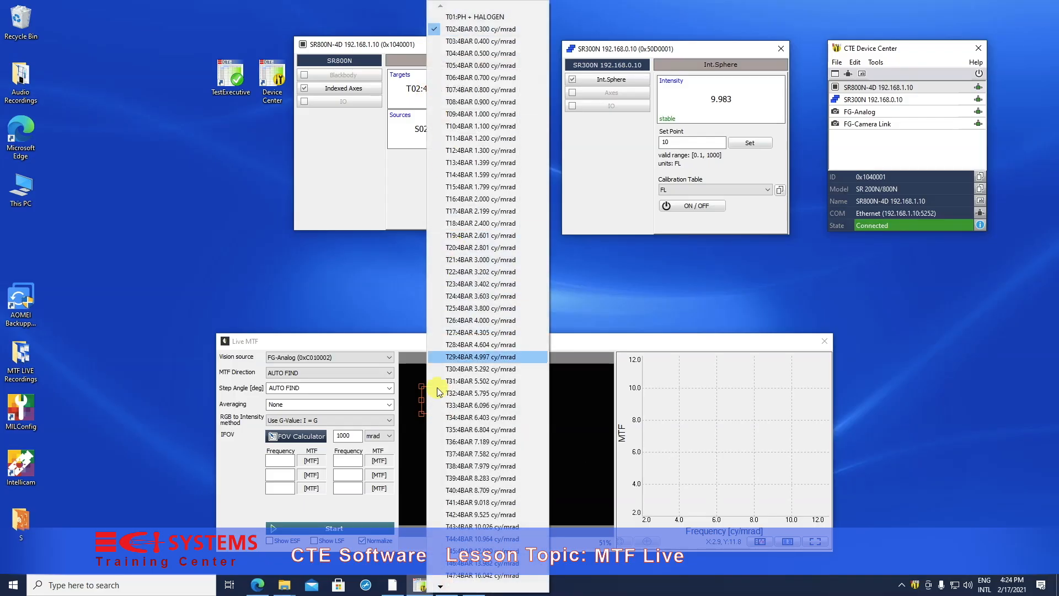
pyautogui.click(438, 587)
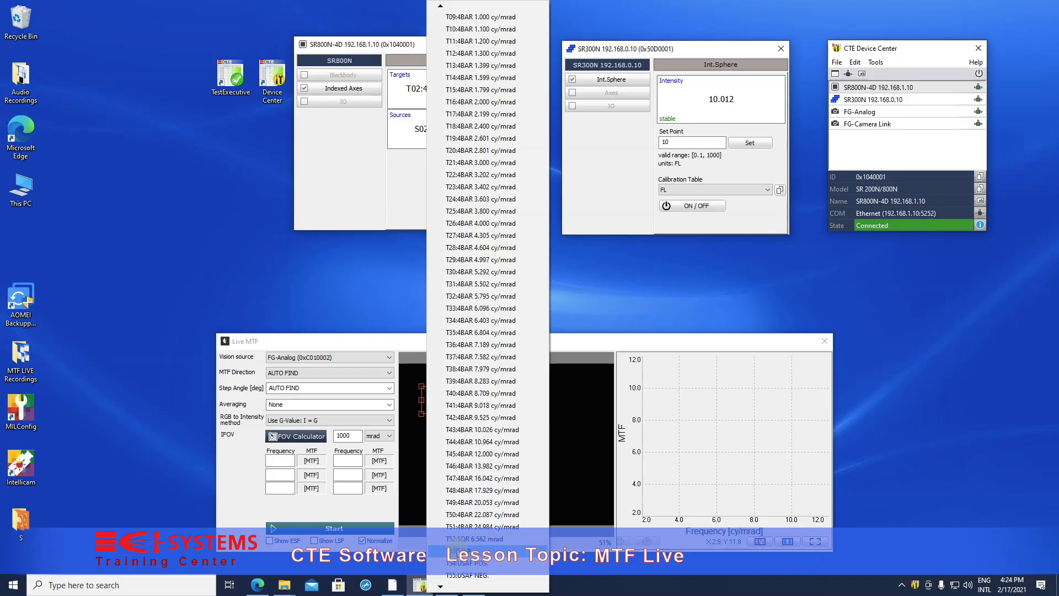
pyautogui.click(463, 551)
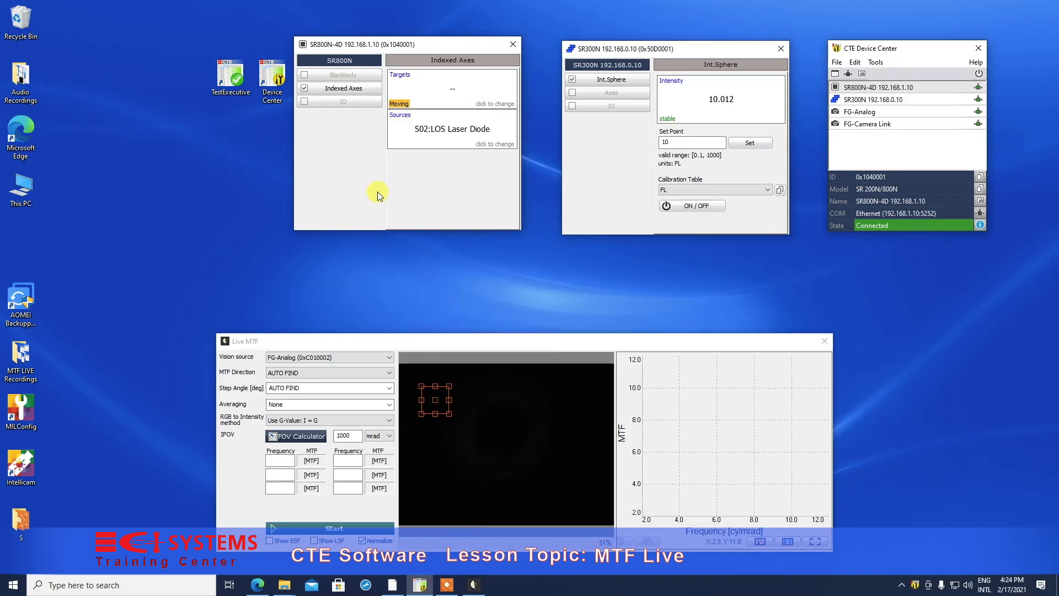
pyautogui.click(426, 135)
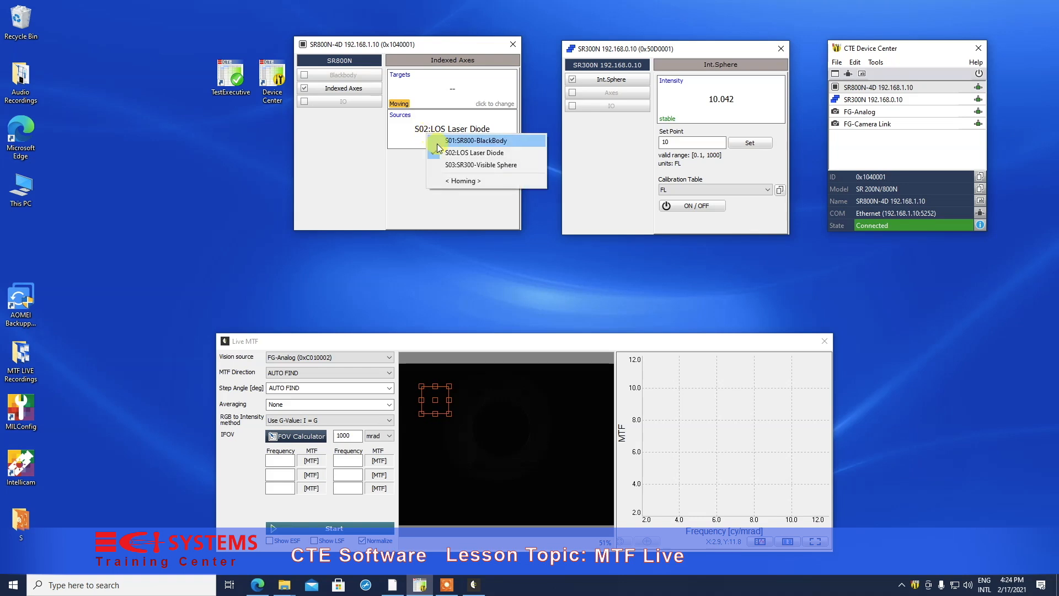
pyautogui.click(454, 165)
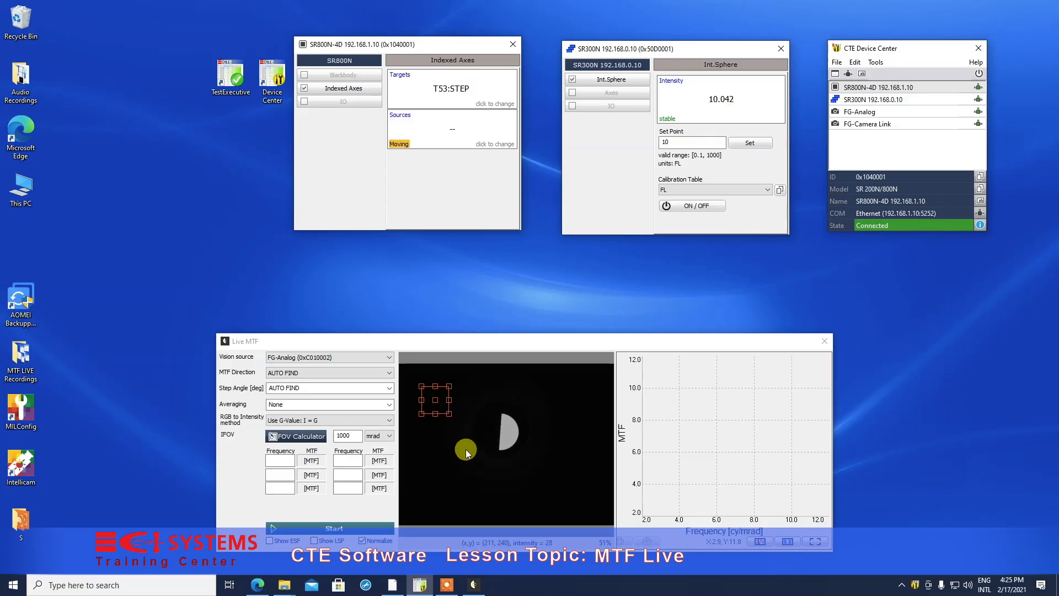
# Step: Set the IFOV of the Live MTF measurement to 85.2 µrad
pyautogui.moveTo(607, 340); pyautogui.dragTo(614, 318)
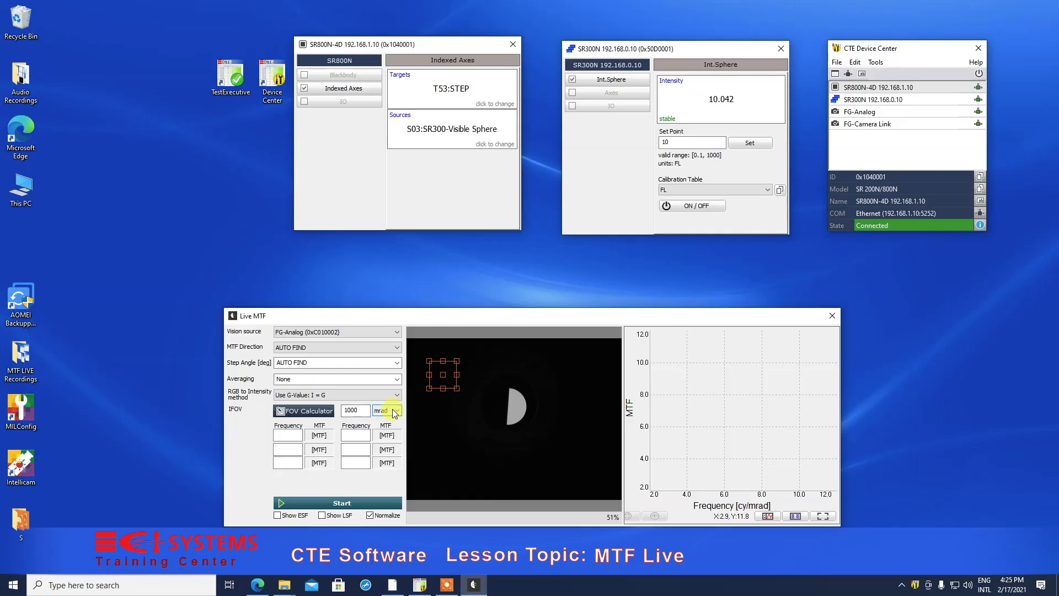
pyautogui.doubleClick(352, 410)
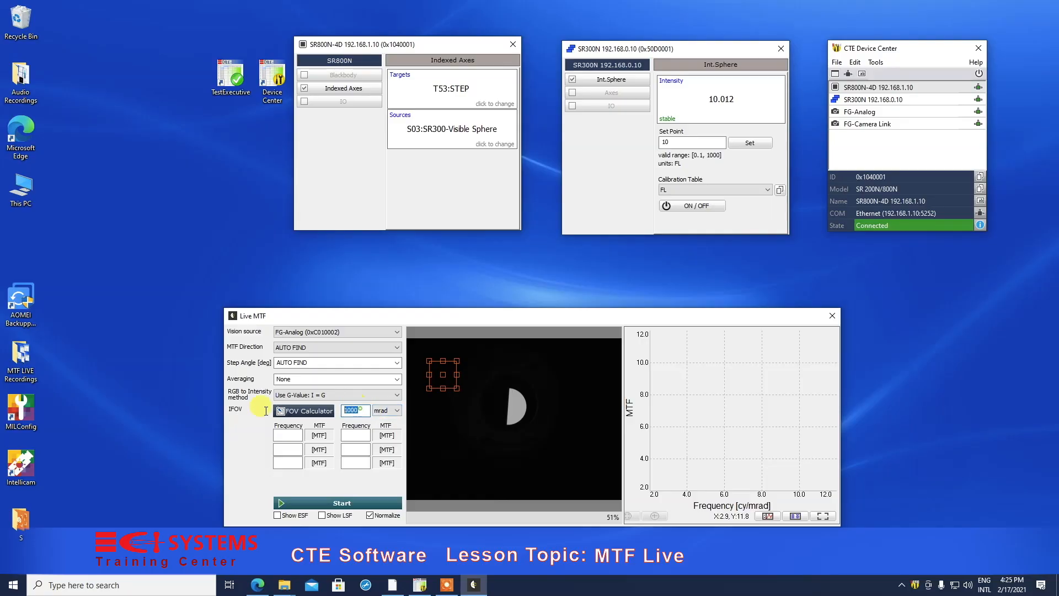
pyautogui.write('85')
pyautogui.click(397, 411)
pyautogui.click(381, 420)
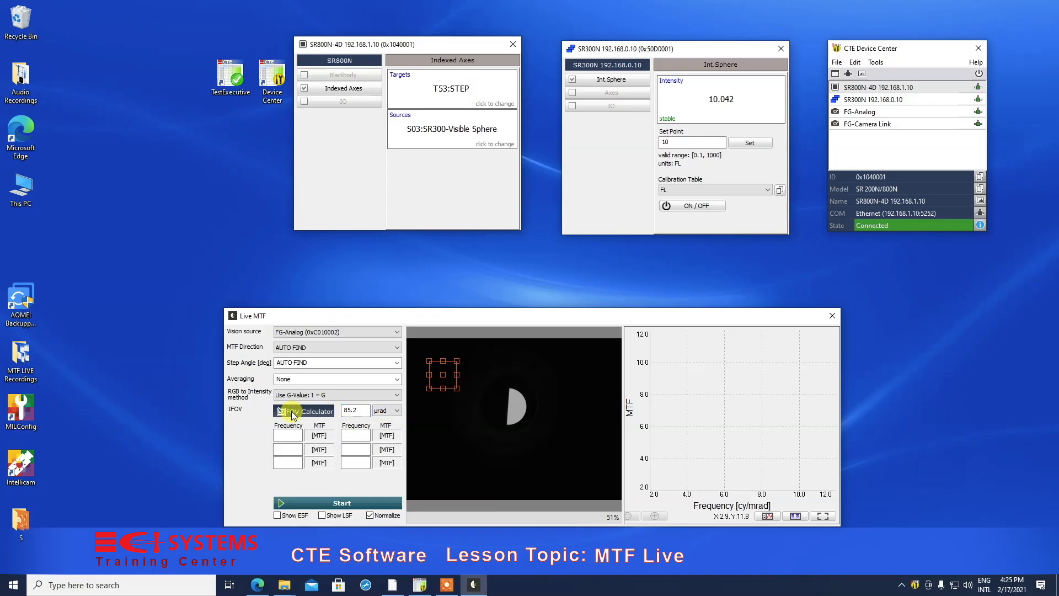
# Step: Examine the pixel pitch, EFL and IFOV inputs of the IFOV calculator, and close it without changes
pyautogui.click(316, 413)
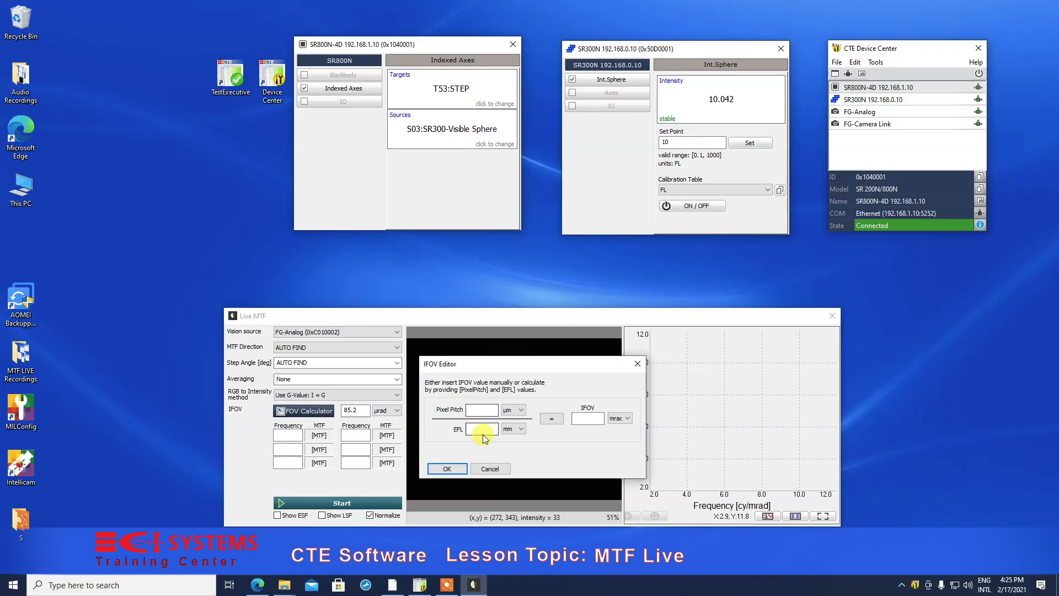
pyautogui.click(583, 419)
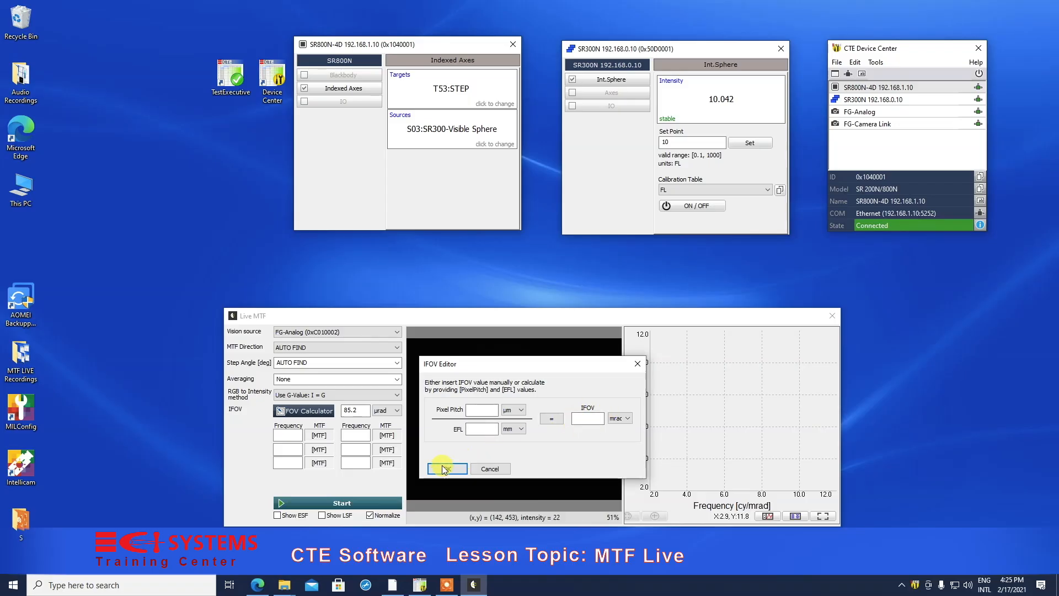
pyautogui.click(492, 467)
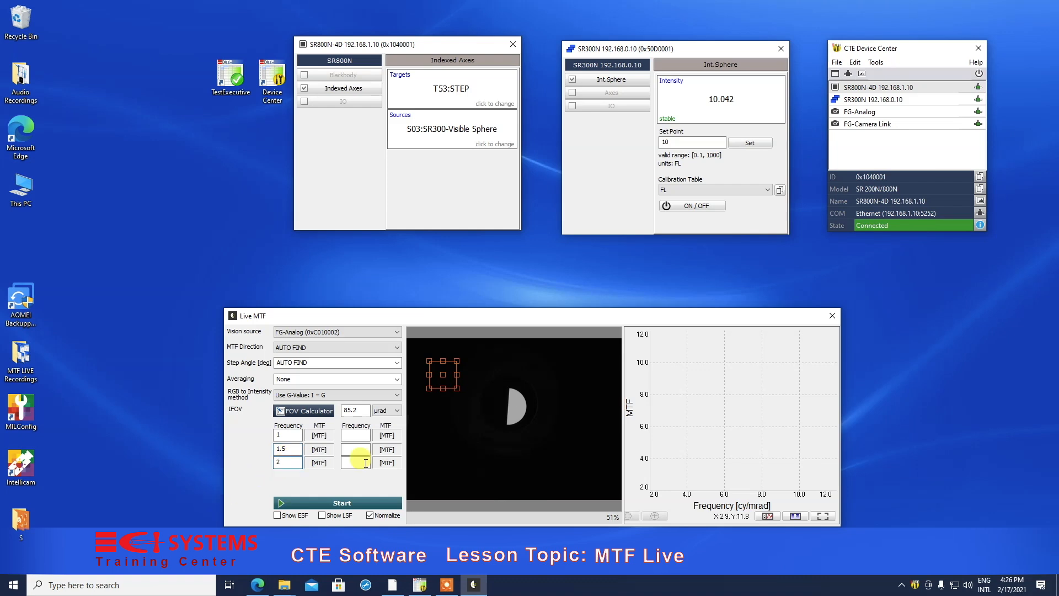
# Step: Set the three remaining MTF frequencies to 2.25, 2.5 and 3
pyautogui.click(359, 436)
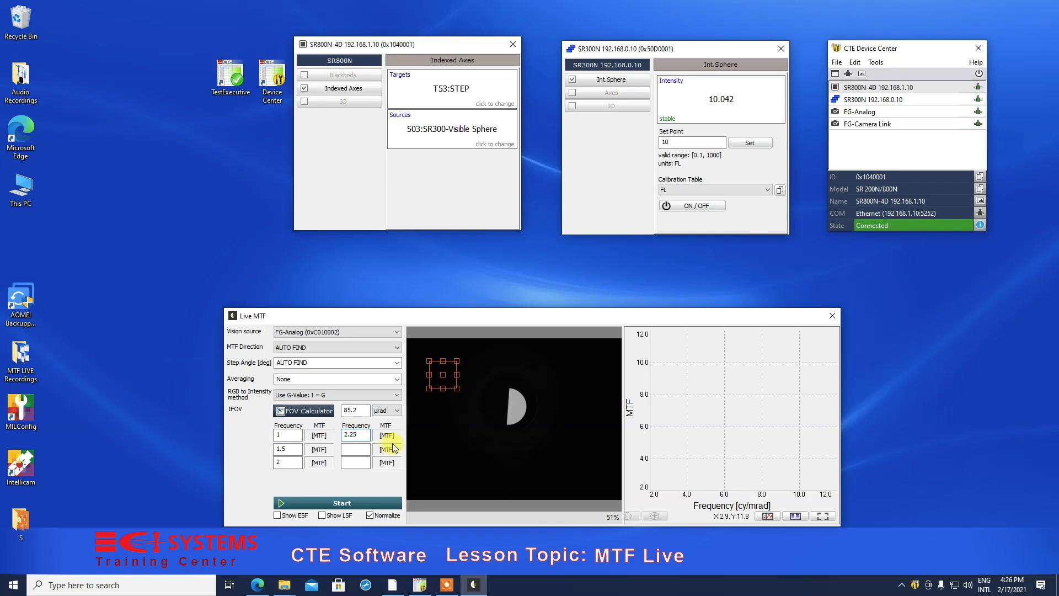
pyautogui.write('2.25')
pyautogui.click(344, 447)
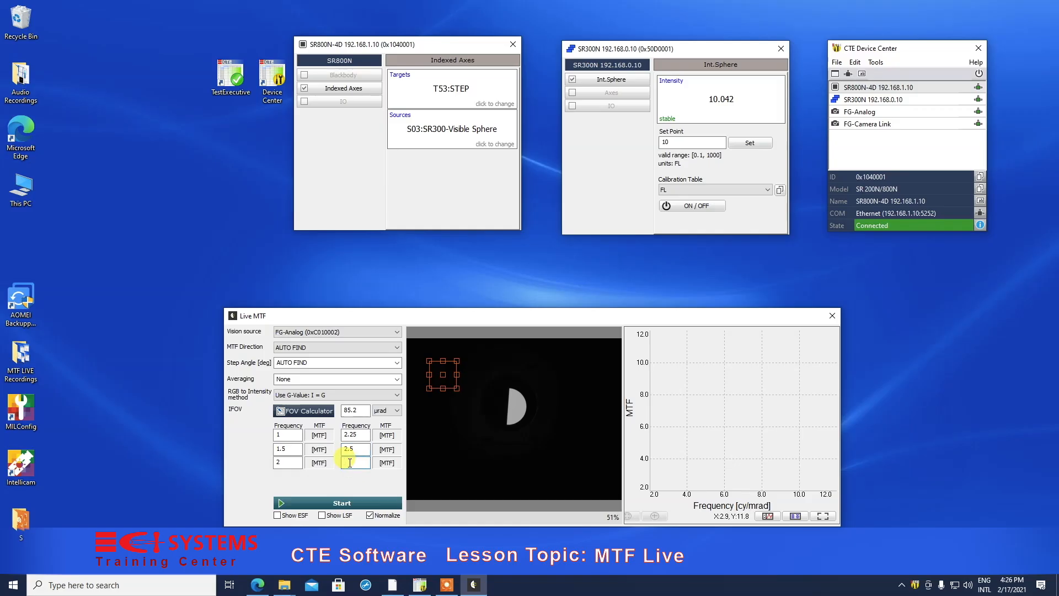
pyautogui.click(435, 425)
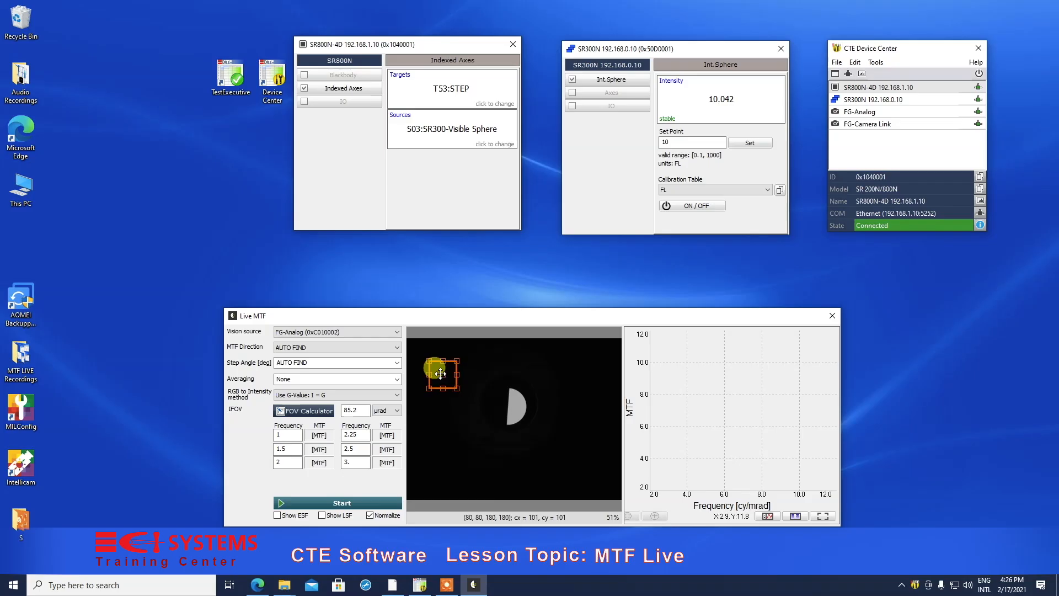
# Step: Place the measurement region across the straight edge of the step target and start the live MTF measurement
pyautogui.moveTo(440, 374); pyautogui.dragTo(499, 403)
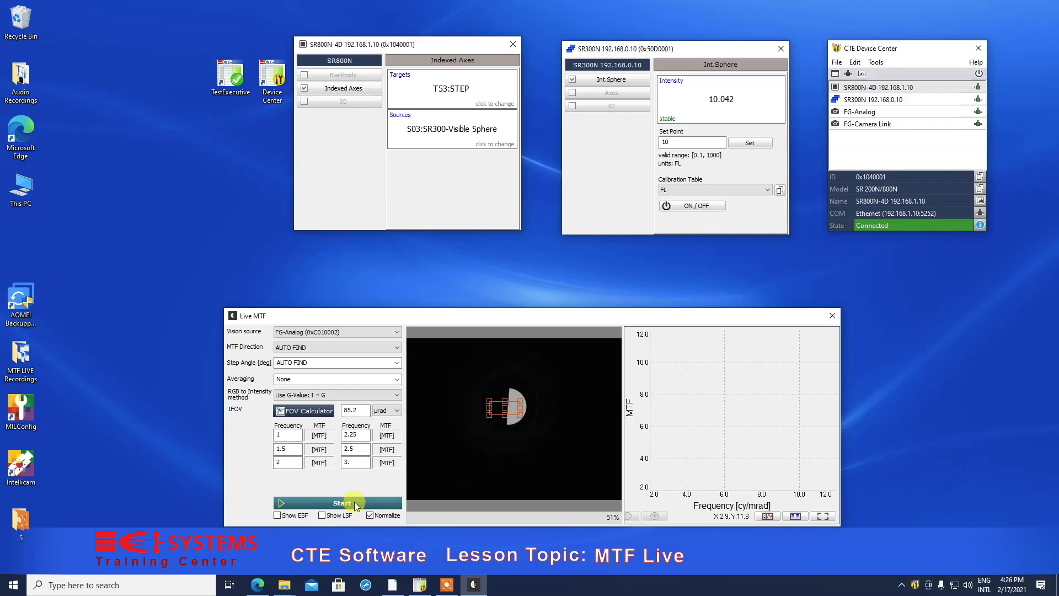
pyautogui.click(354, 501)
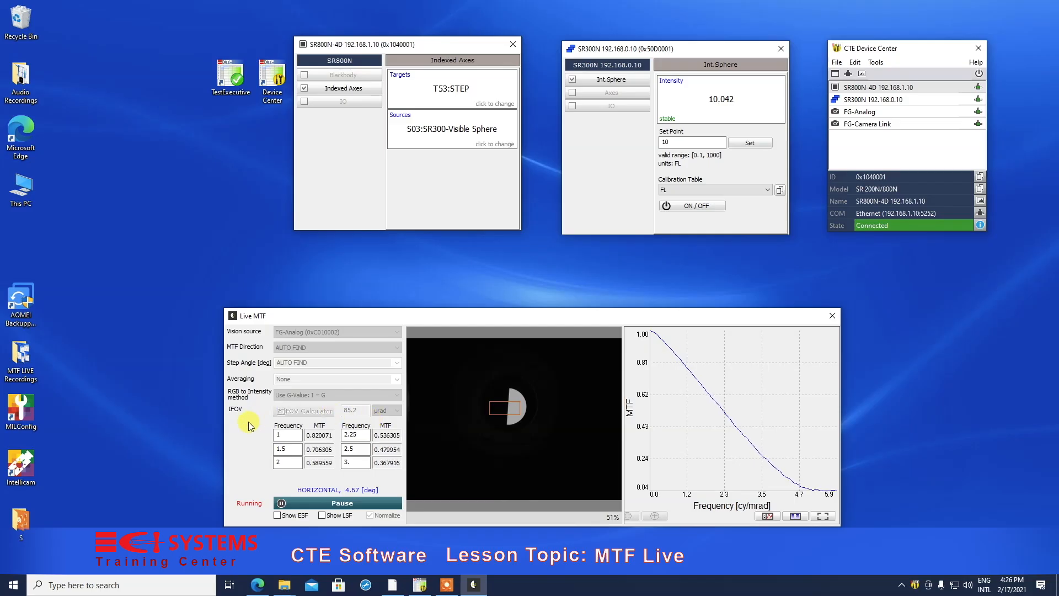
# Step: Display the ESF and LSF graphs, and pause the live MTF measurement
pyautogui.click(278, 516)
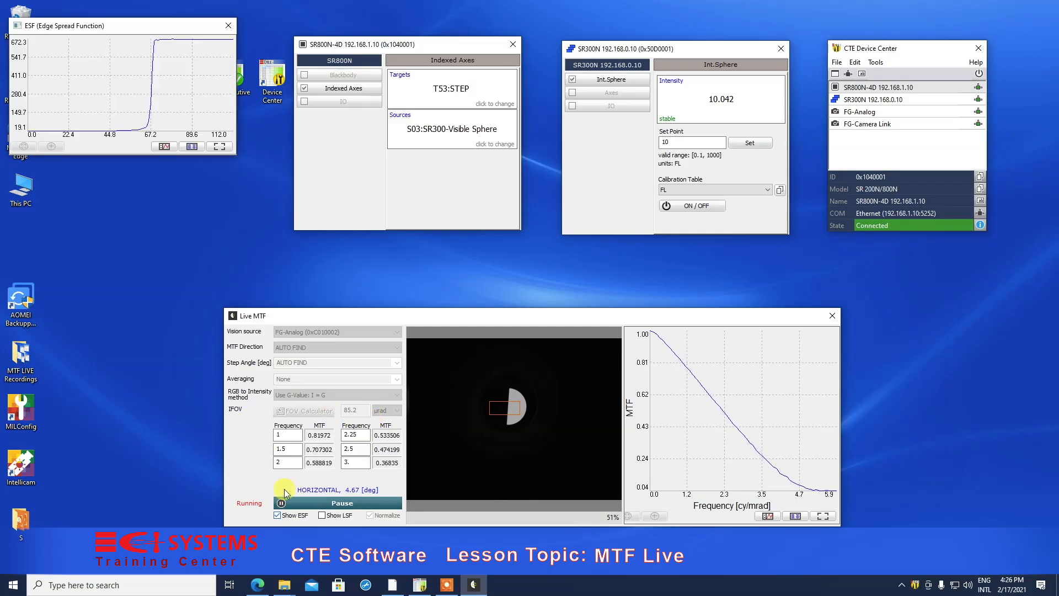
pyautogui.click(322, 515)
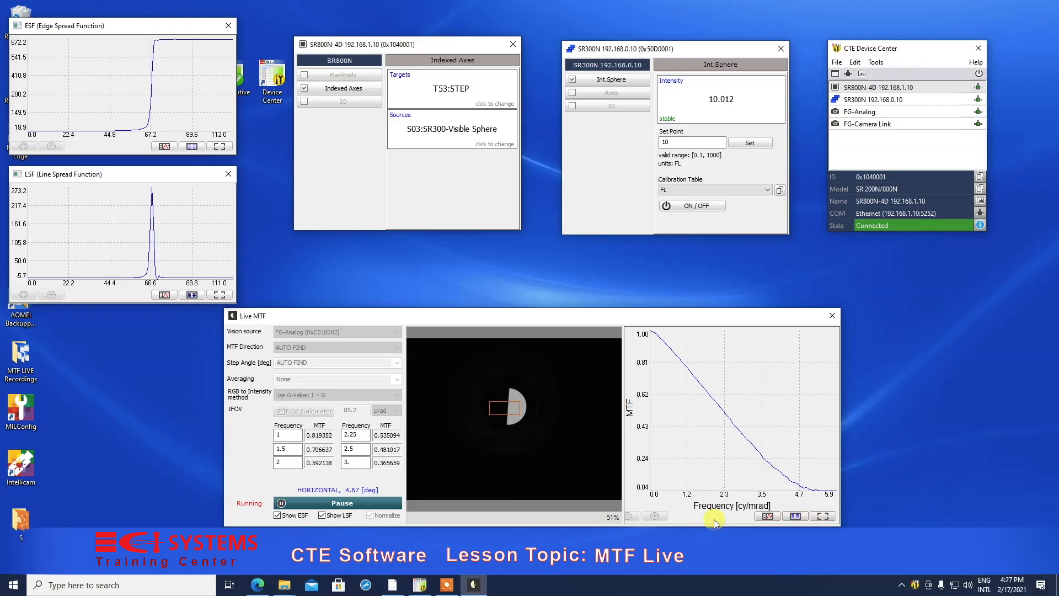
pyautogui.click(309, 504)
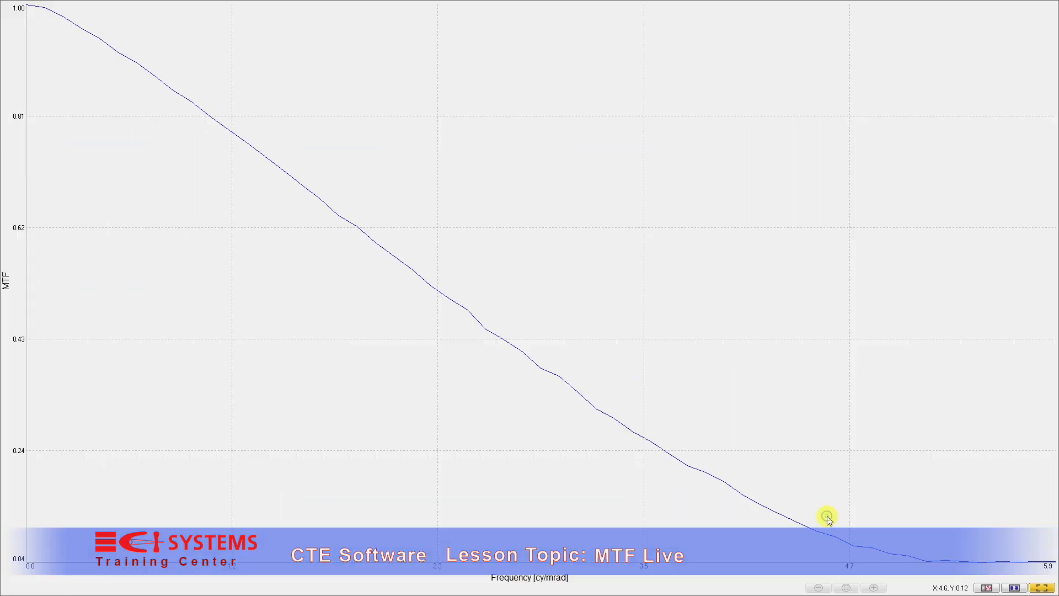
# Step: View the MTF graph in full screen, and open the curve's frequency and MTF data as text
pyautogui.click(823, 516)
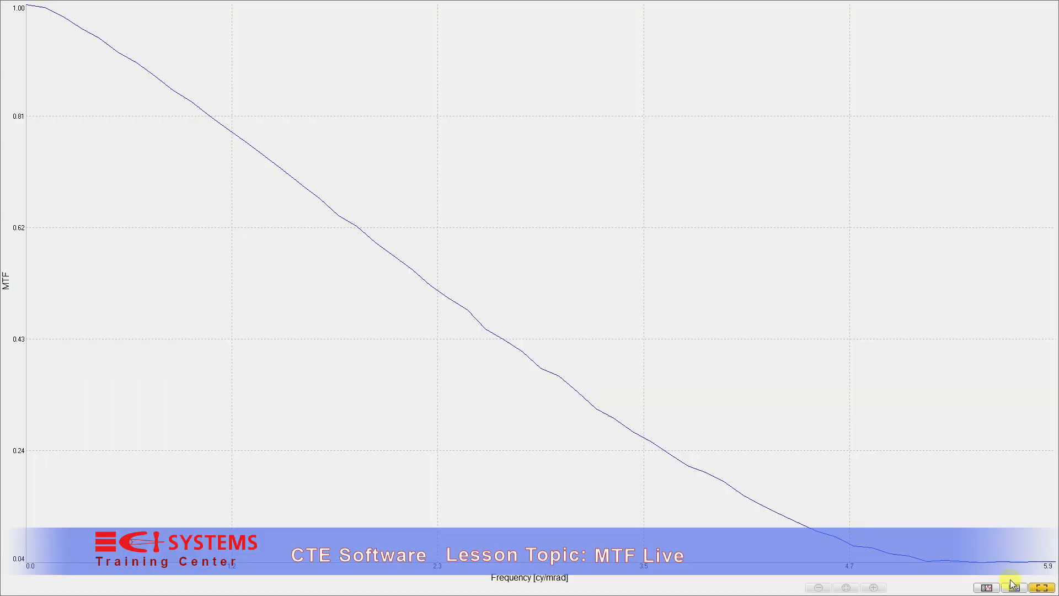
pyautogui.click(1040, 588)
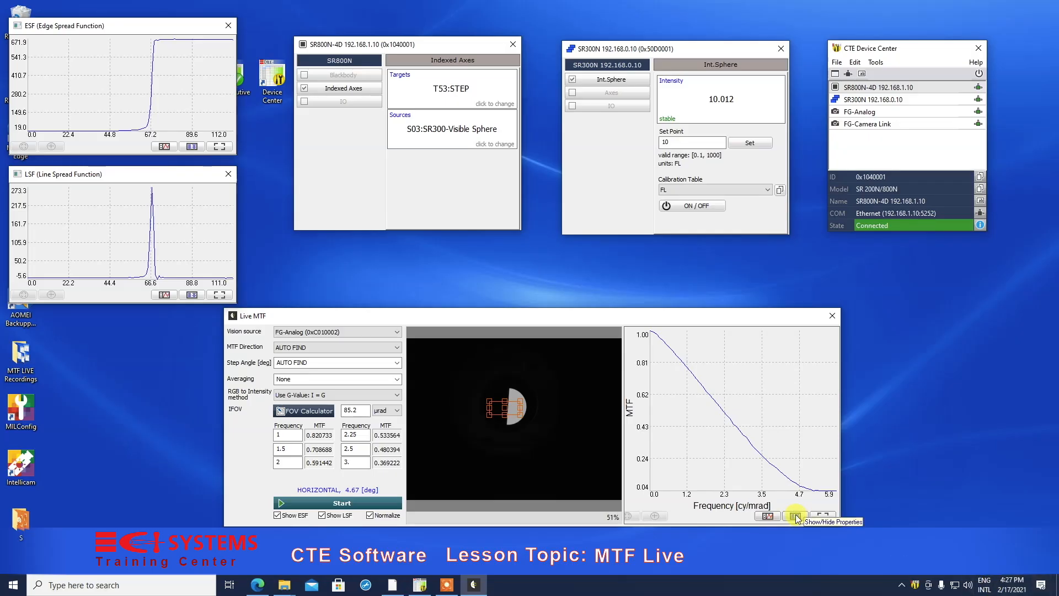
pyautogui.click(769, 516)
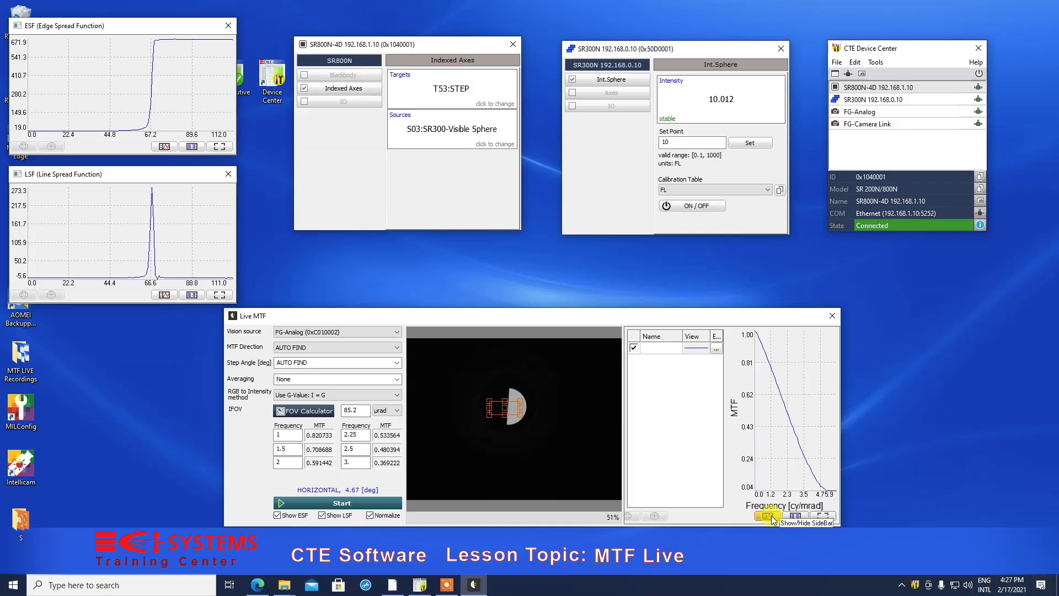
pyautogui.click(716, 348)
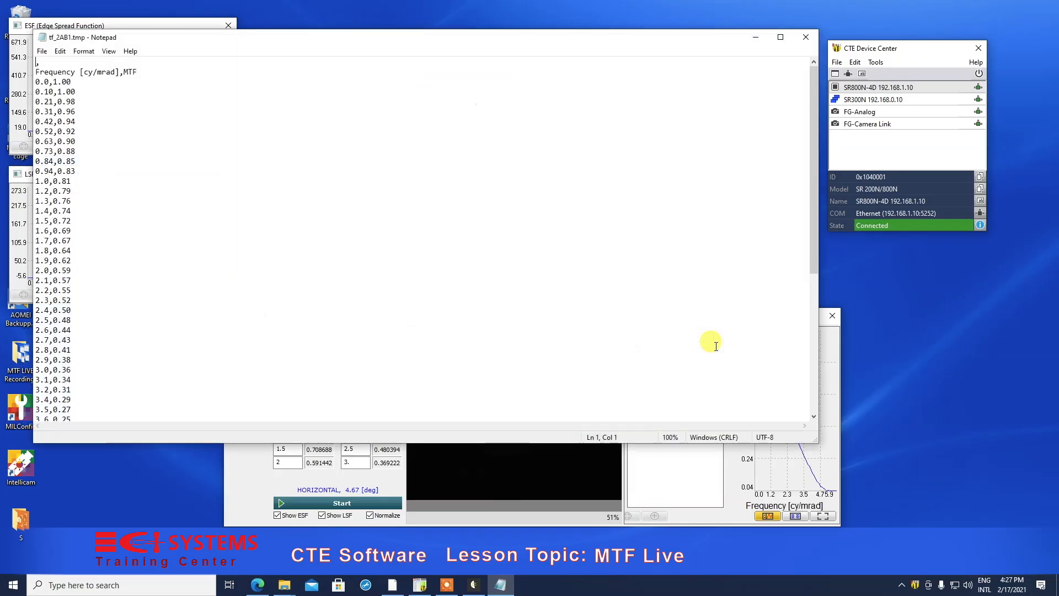